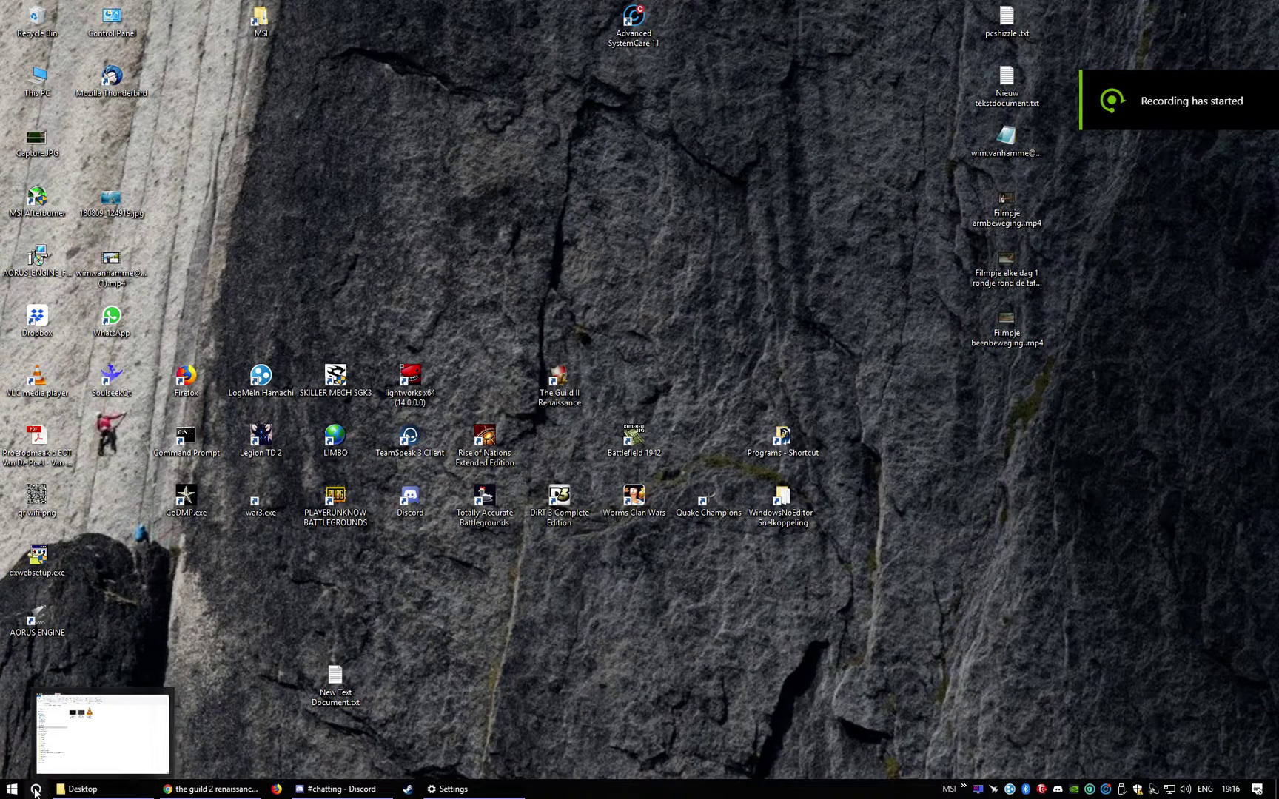
Step: Launch AORUS ENGINE from the Start menu's Recently added list, approving admin rights
left_click(12, 788)
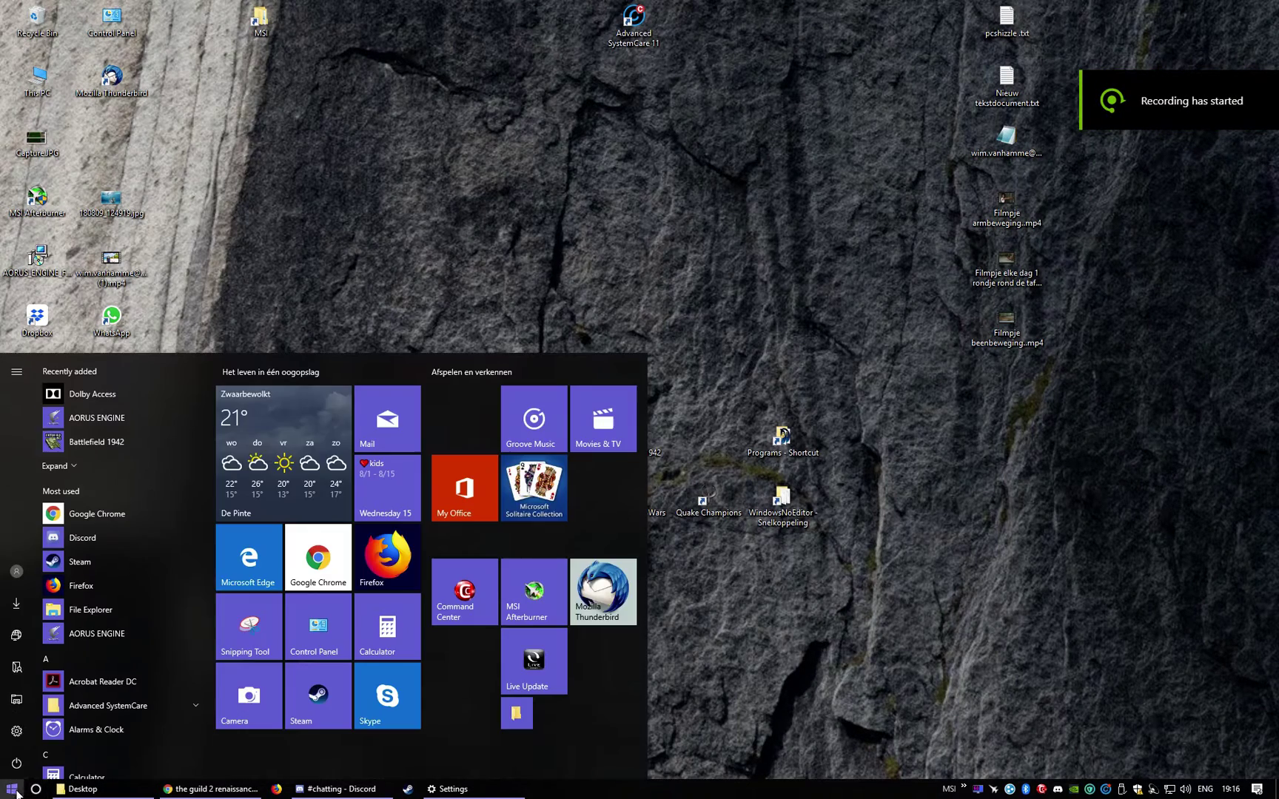
left_click(76, 418)
left_click(567, 481)
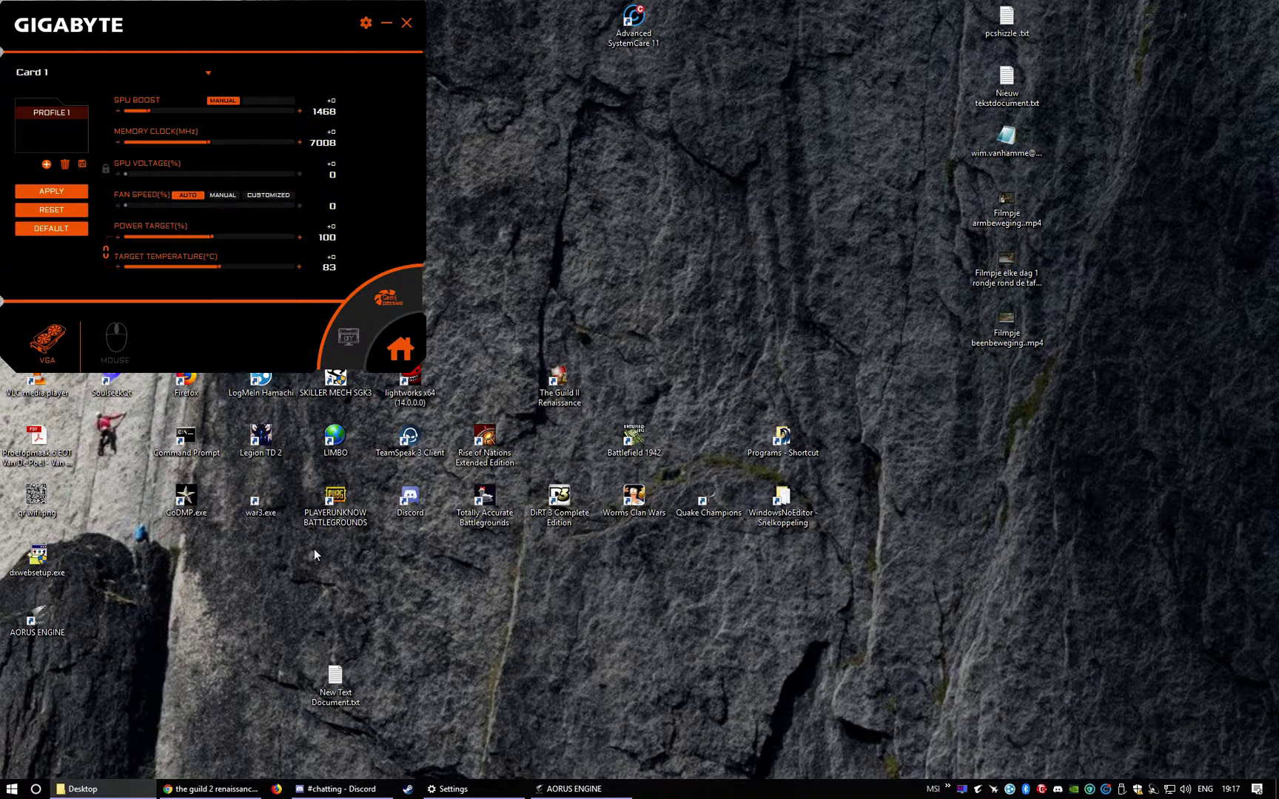
Step: Centre the AORUS window and switch to the GM-AORUS M3 mouse's button assignments
mouse_move(185, 25)
left_mouse_down()
mouse_move(445, 154)
mouse_move(466, 184)
left_mouse_up()
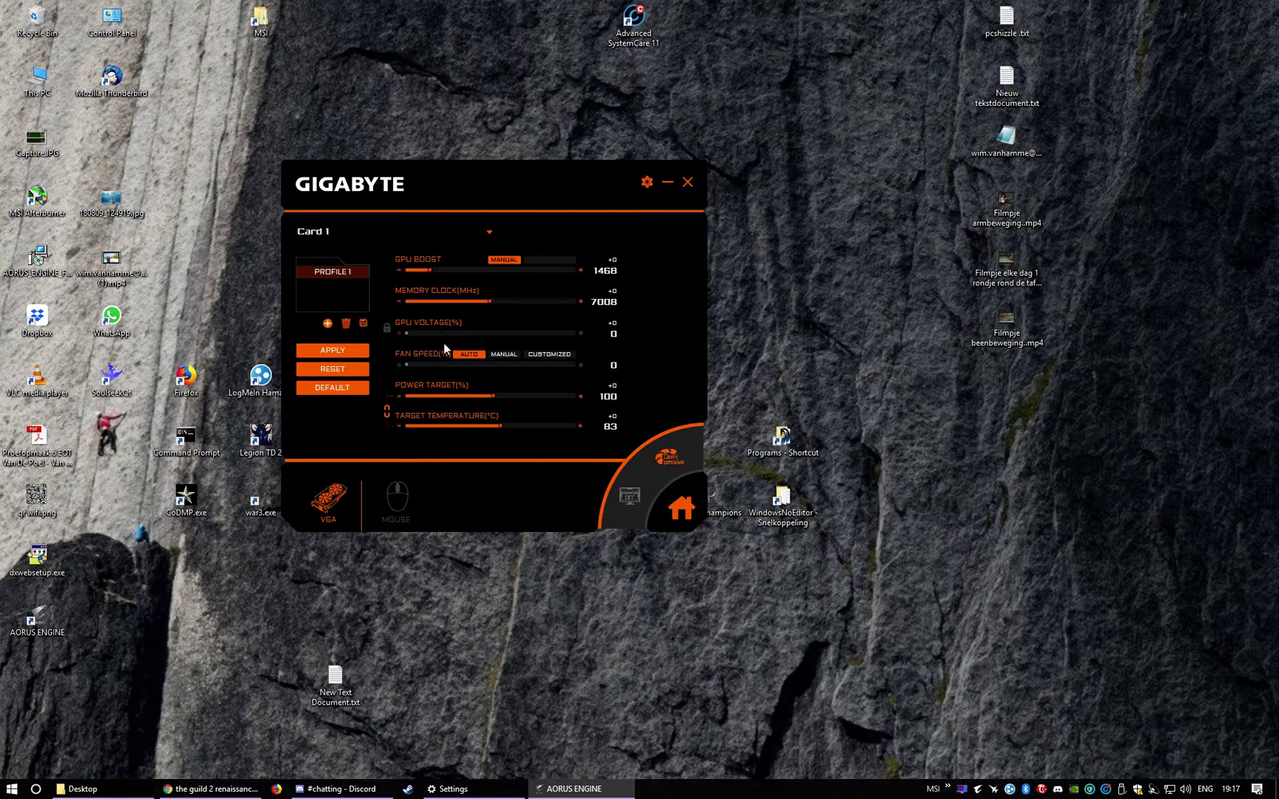
left_click(396, 500)
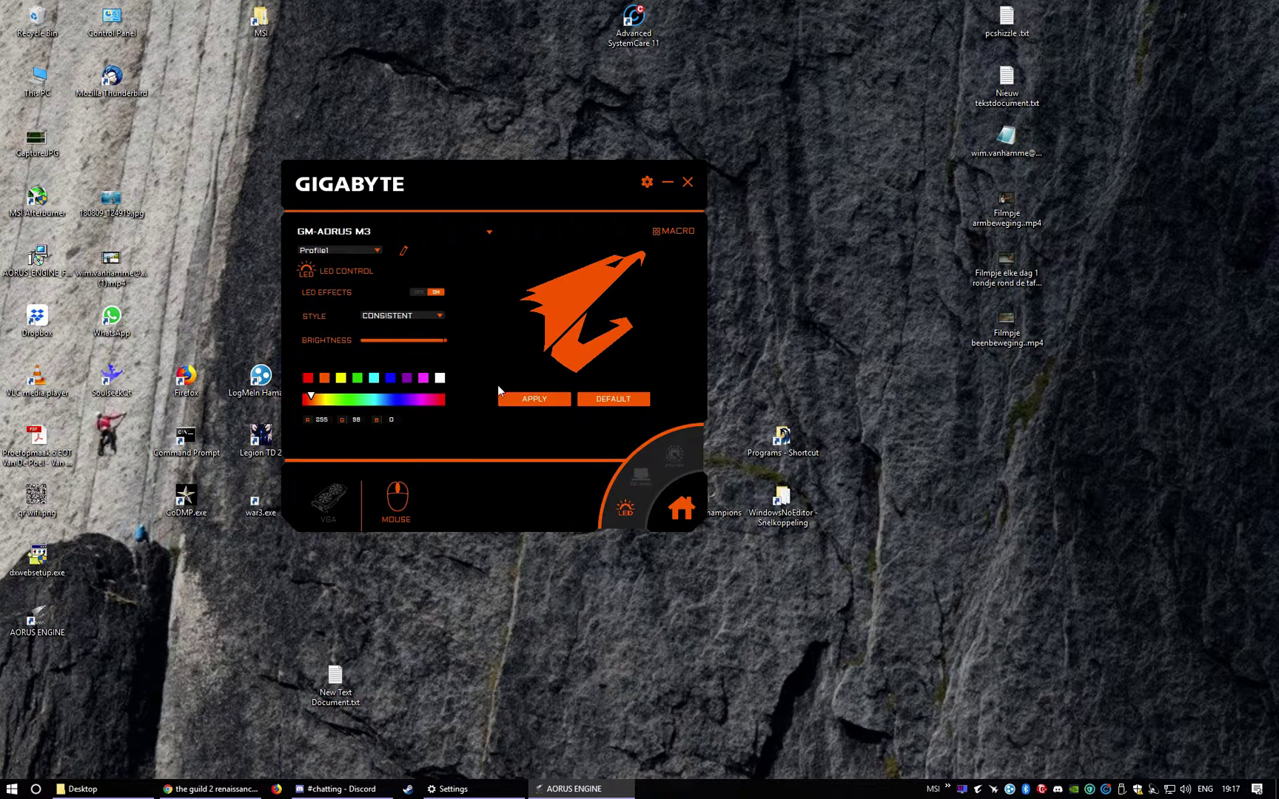
left_click(641, 477)
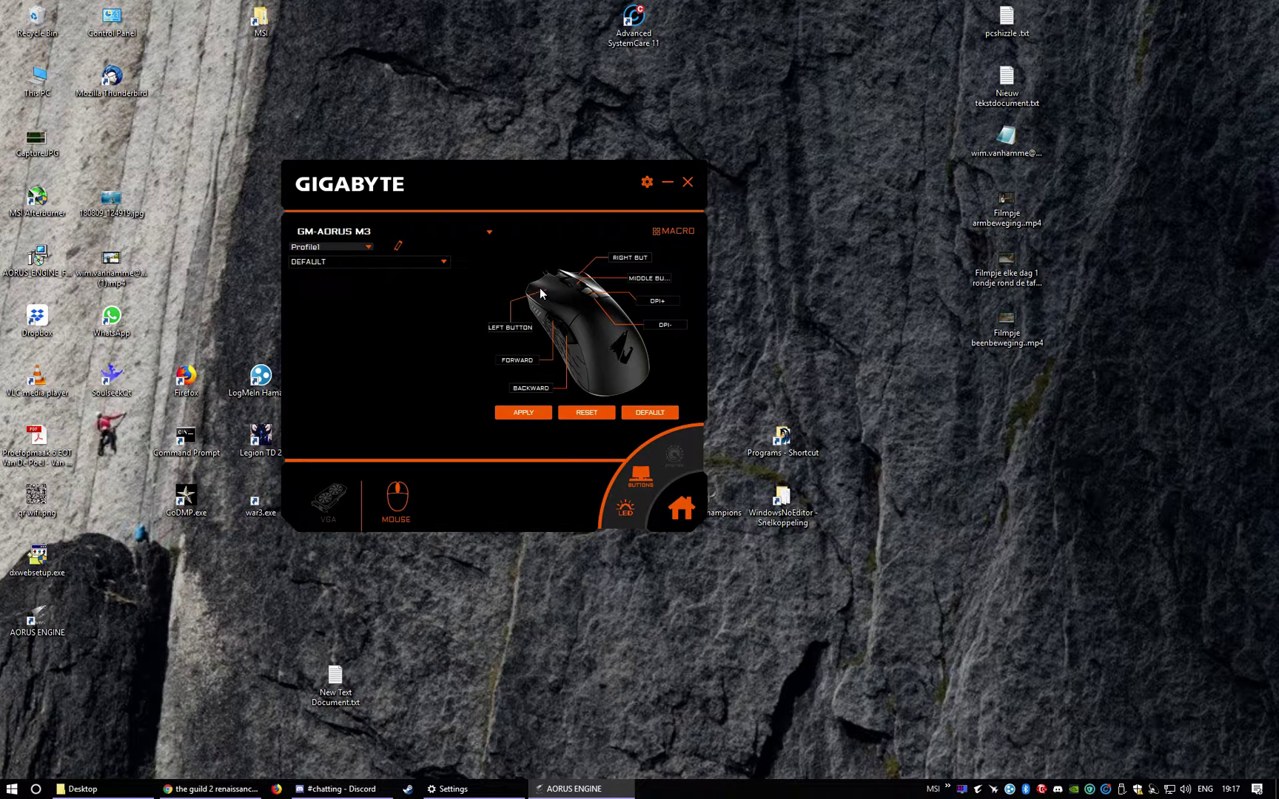
Step: Give the DPI+ button the MACRO function and apply it, dismissing the empty-macro warning
left_click(652, 303)
left_click(362, 264)
left_click(311, 294)
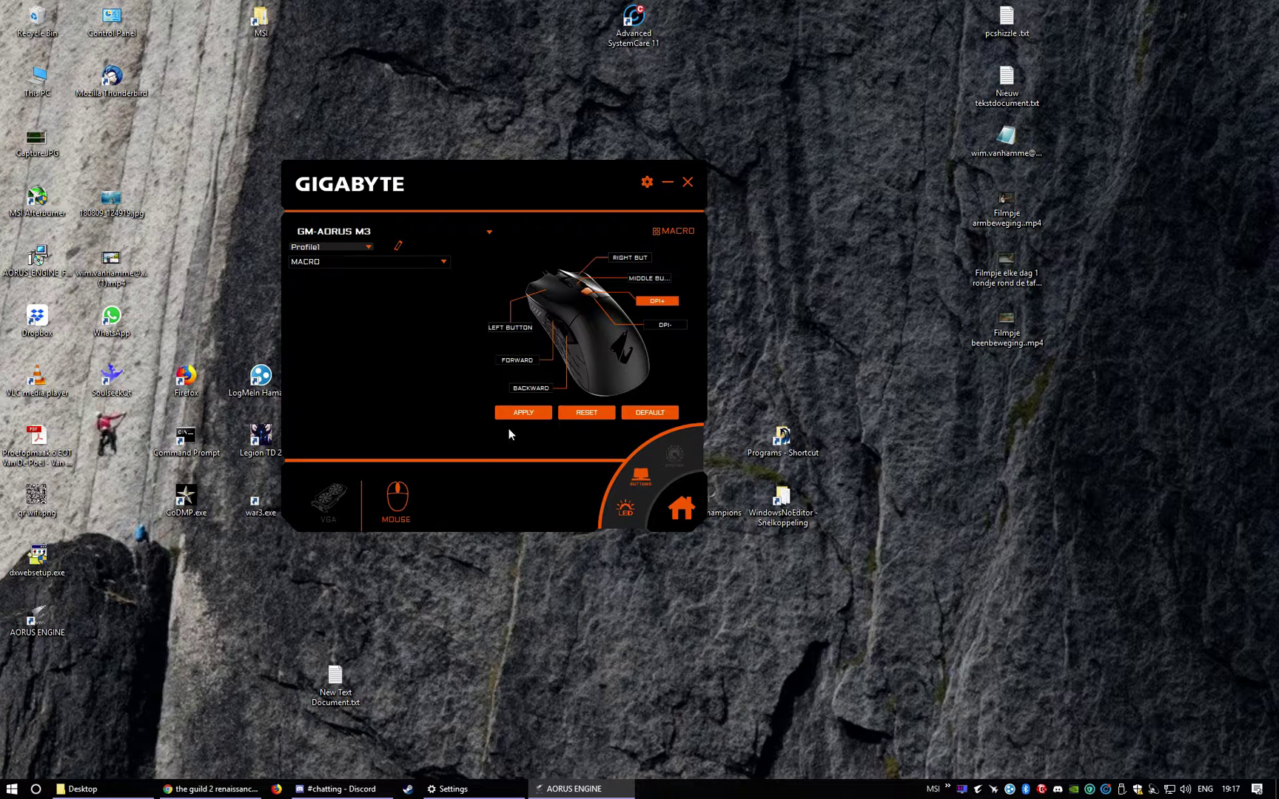
left_click(520, 414)
left_click(555, 384)
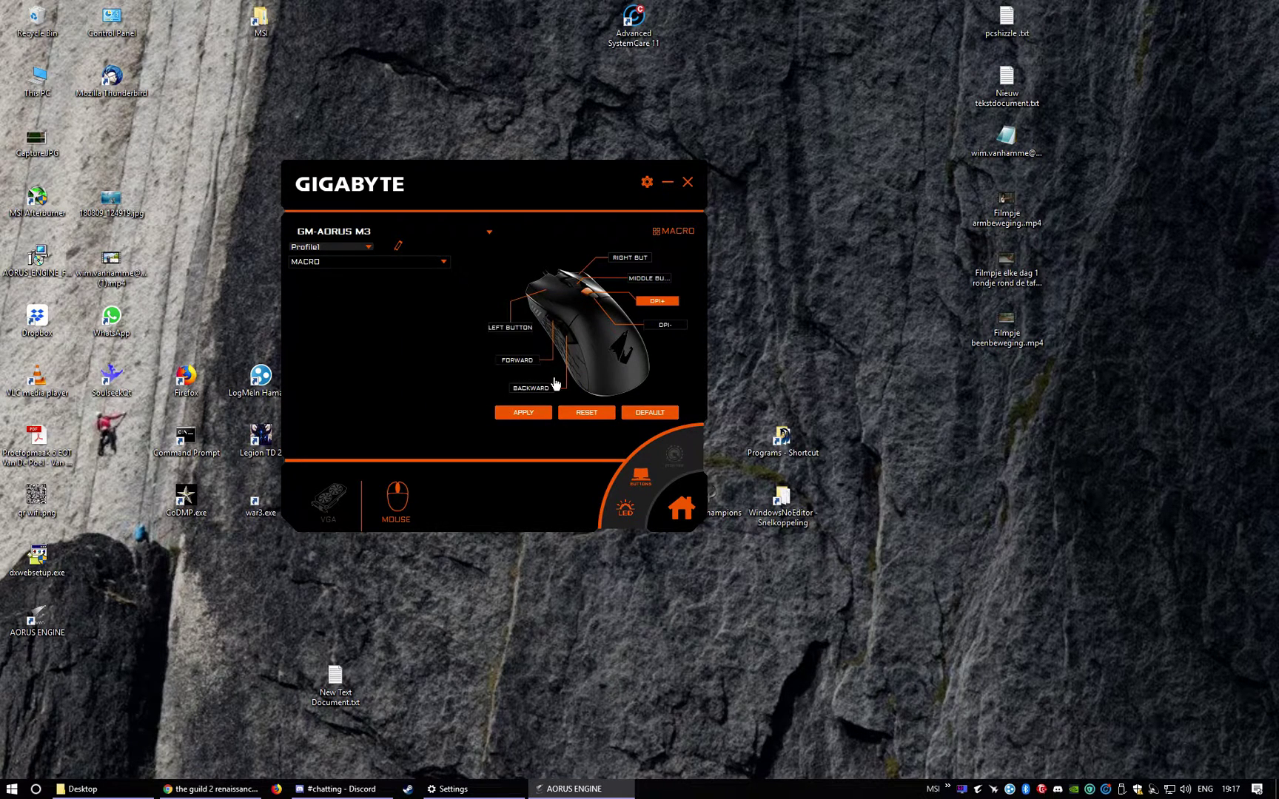
Step: In the macro editor, insert a left-button press-release, add Macro1, and bring up the import picker
left_click(656, 236)
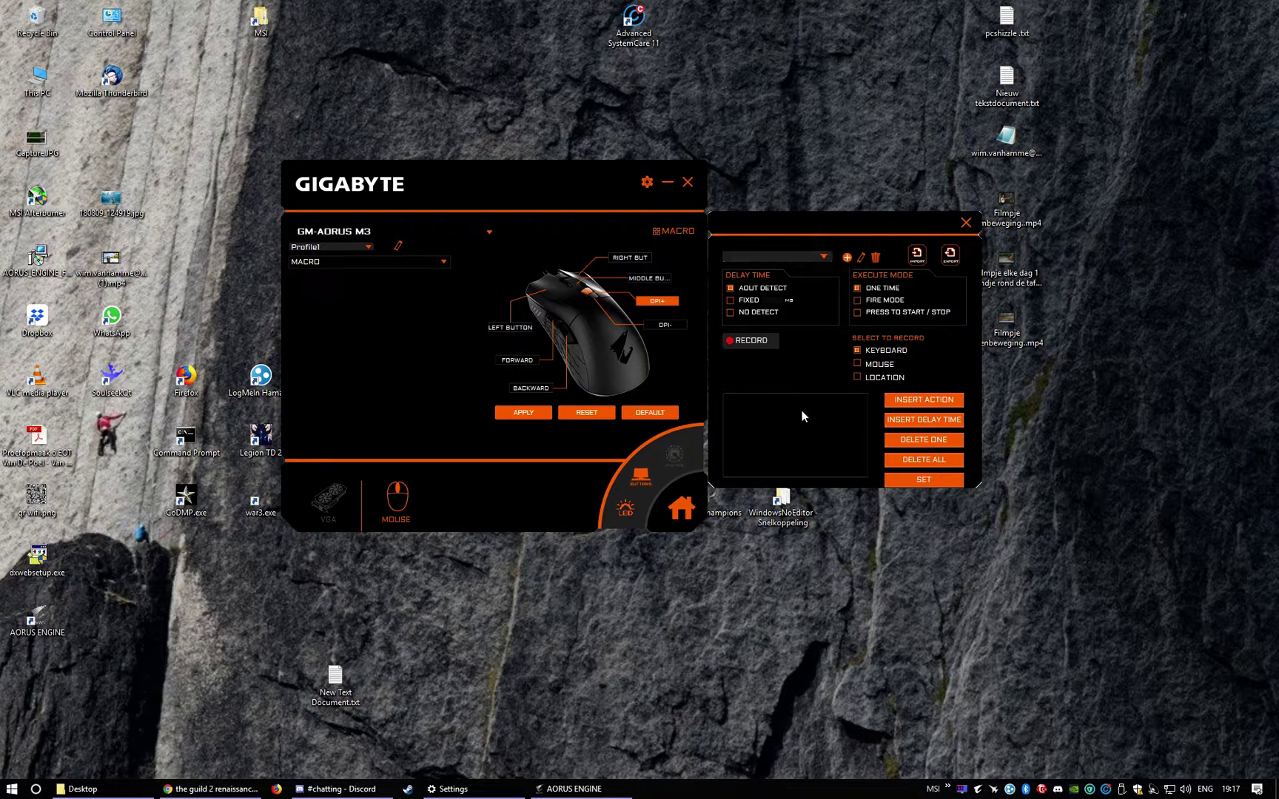
left_click(924, 401)
left_click(813, 435)
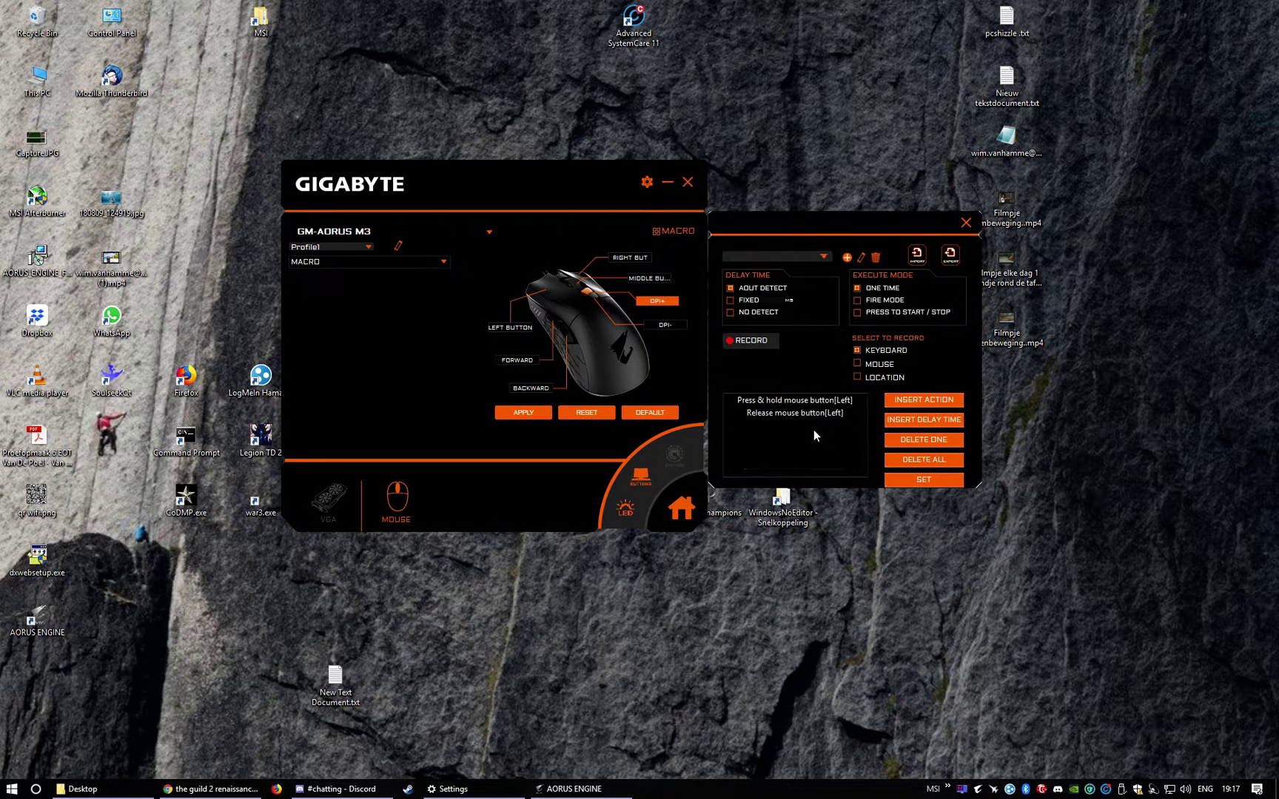
left_click(847, 258)
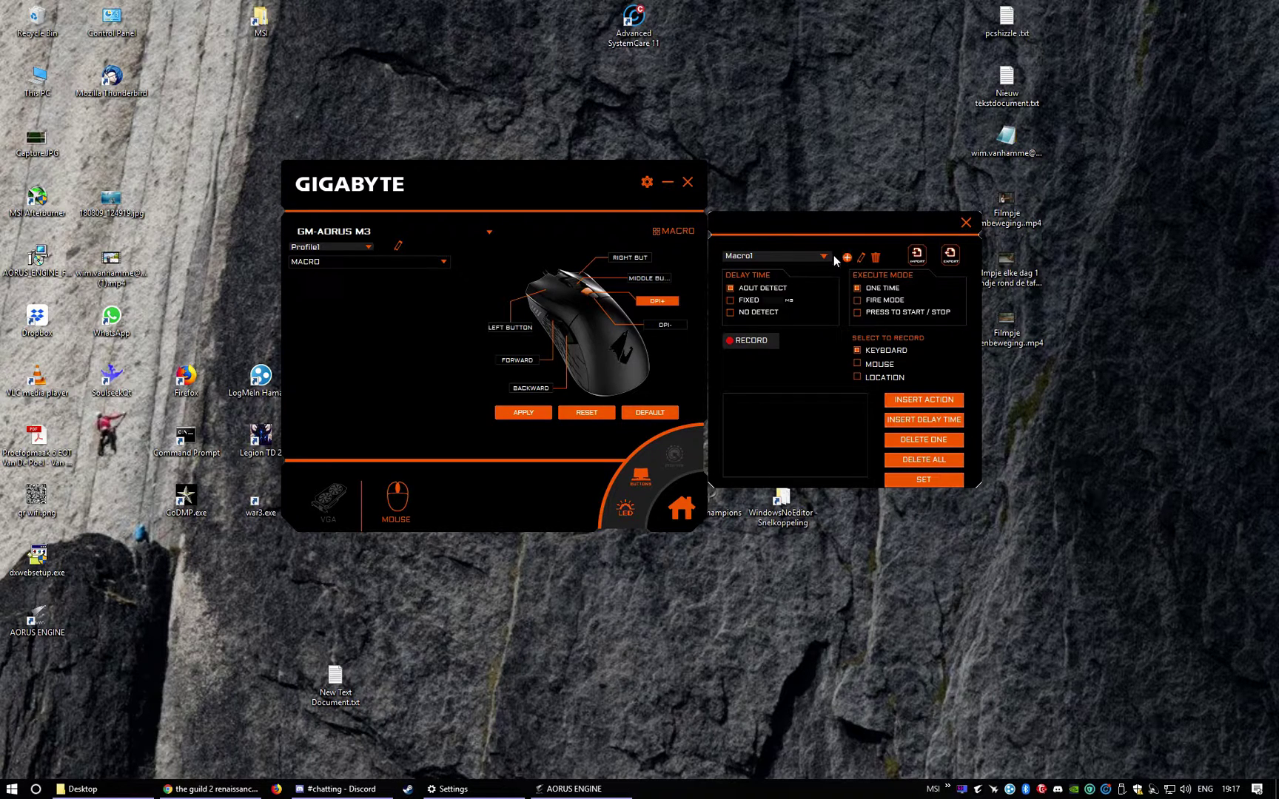
left_click(916, 259)
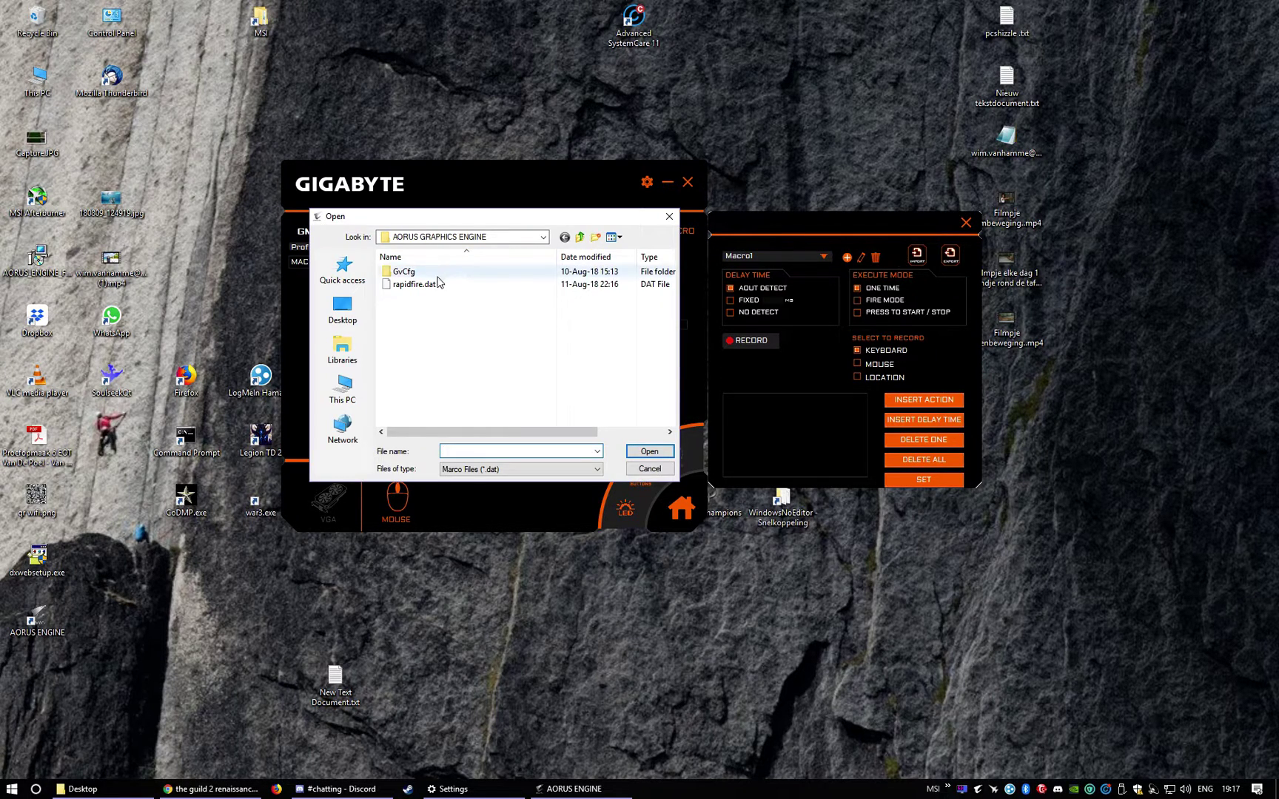
Step: Import rapidfire.dat into Macro1, acknowledge Import Success, and set the macro
left_click(412, 288)
double_click(413, 288)
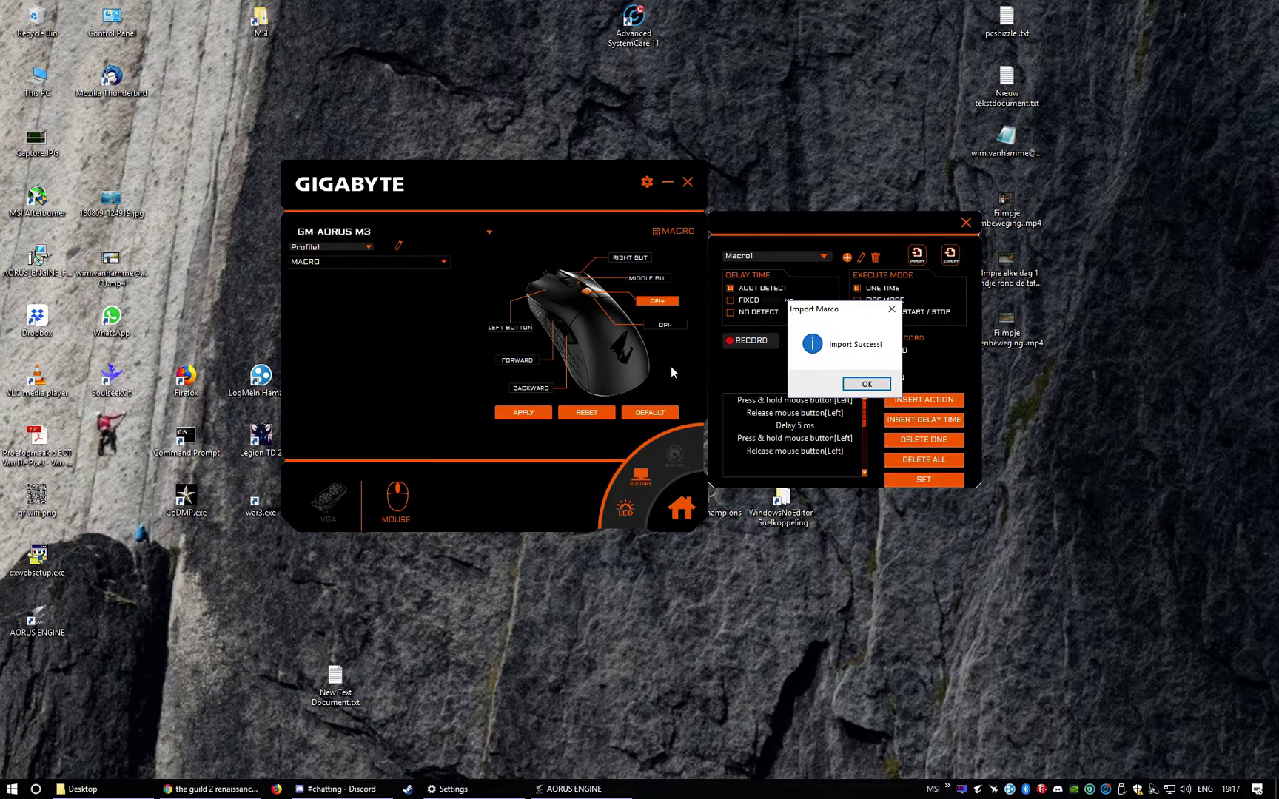
left_click(867, 386)
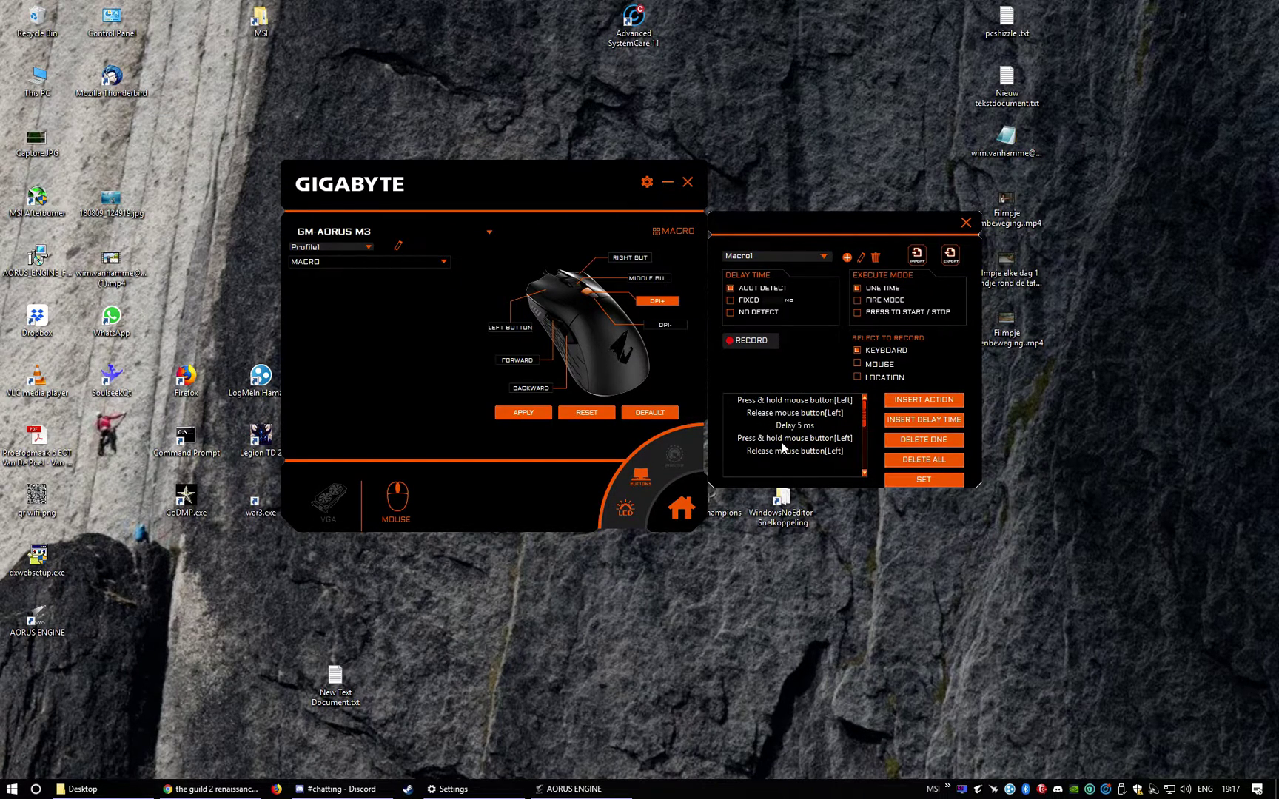
left_click(910, 480)
Step: Apply the MACRO assignment, dismiss the empty-macro warning, and close the macro editor
left_click(517, 412)
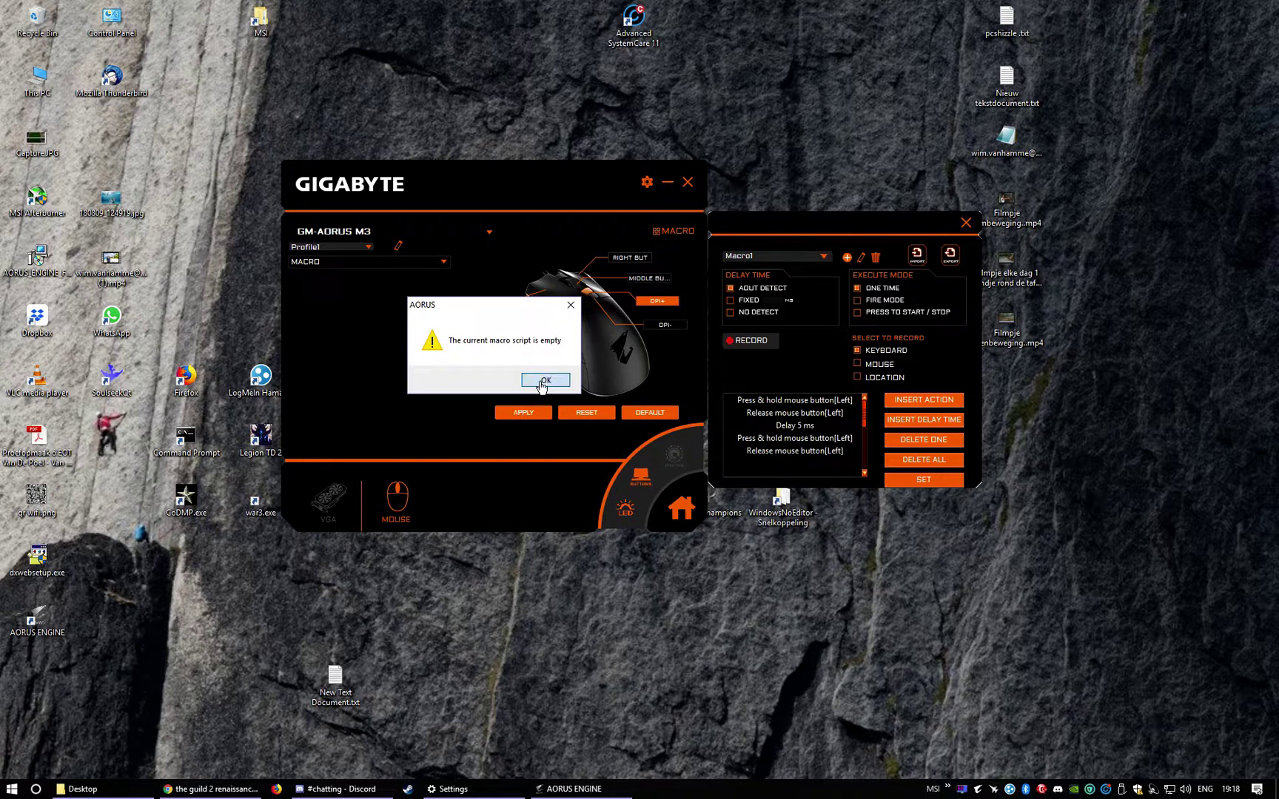
left_click(550, 384)
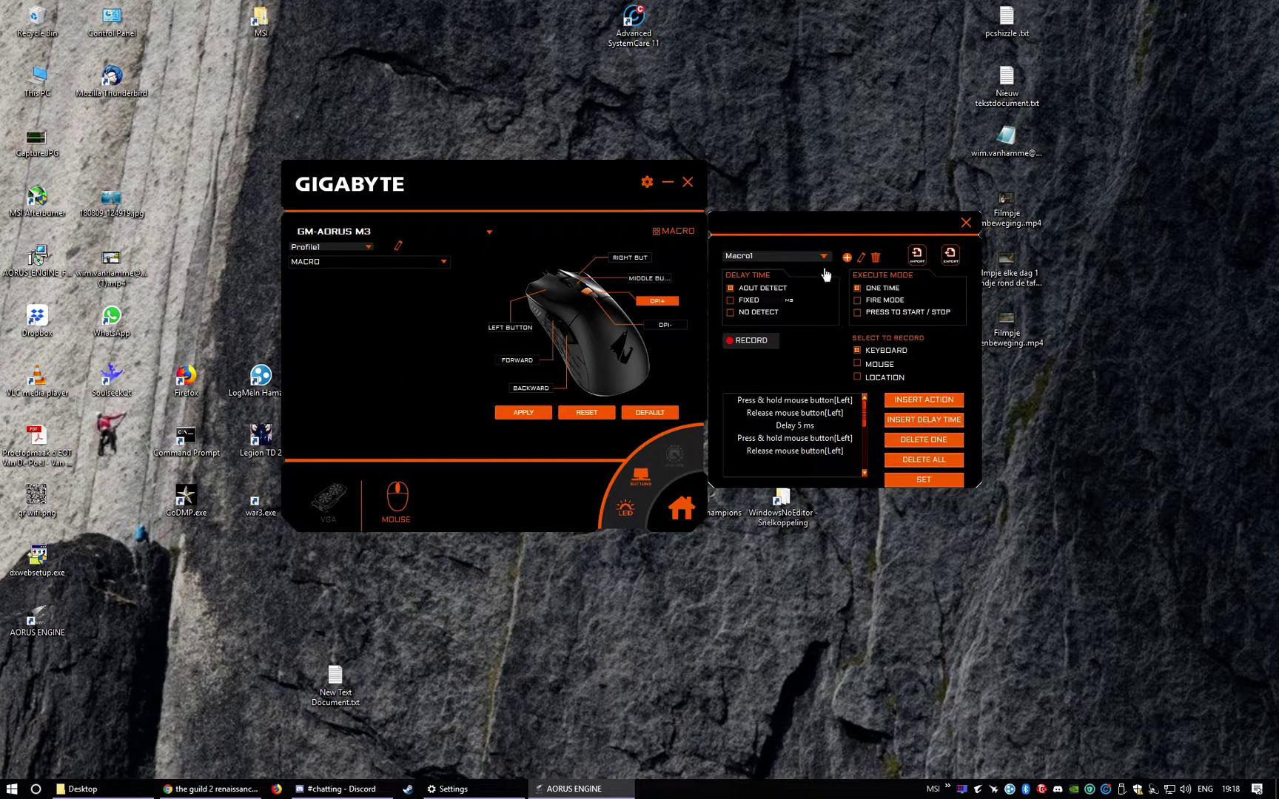
left_click(963, 225)
Step: Reselect MACRO for DPI+, reapply past the warning, and start exporting Macro1 from the editor
left_click(439, 262)
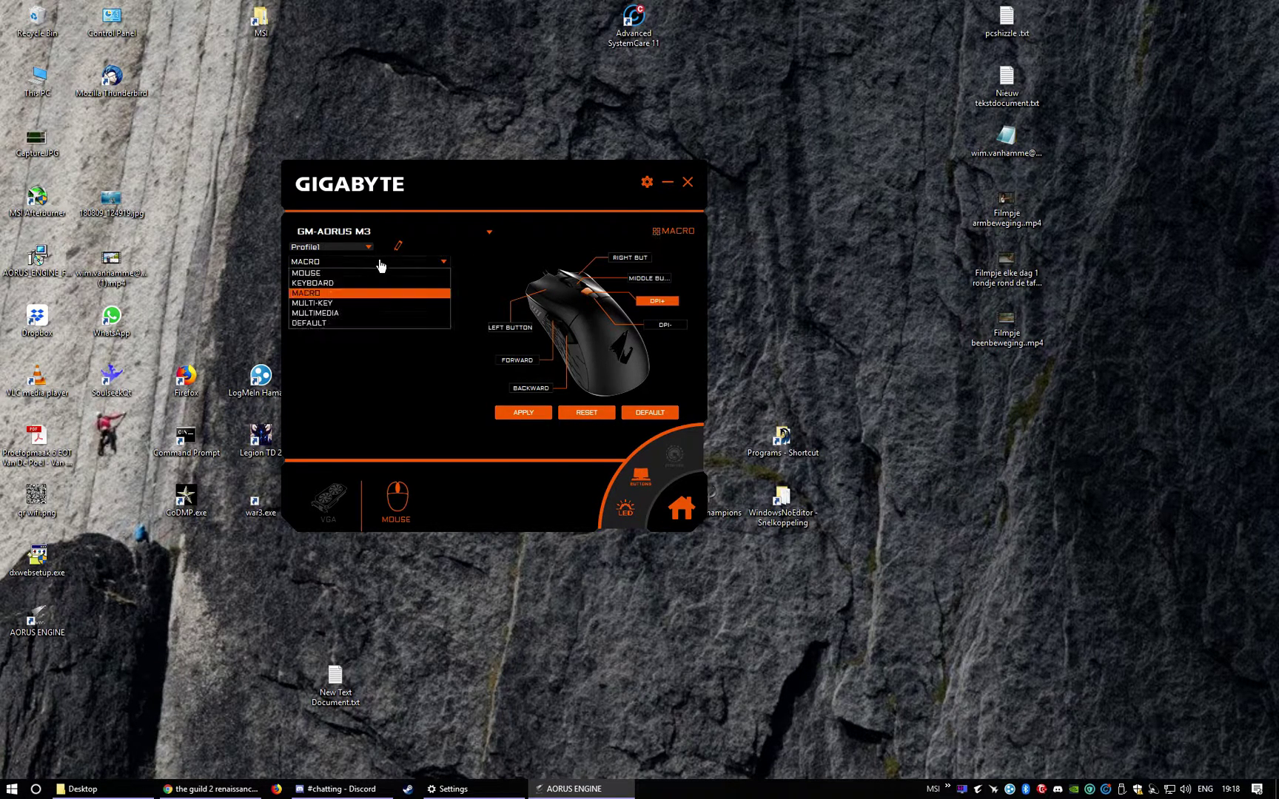
left_click(309, 296)
left_click(522, 410)
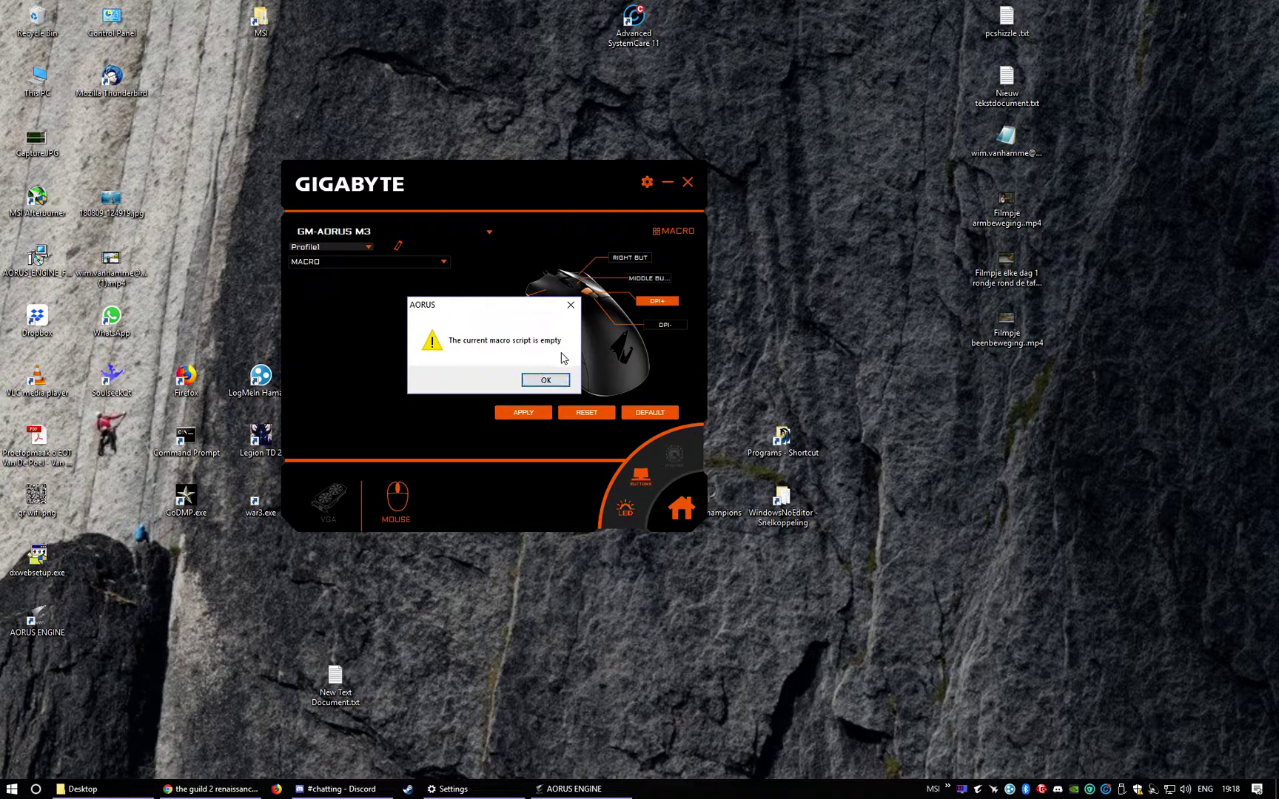
left_click(546, 382)
left_click(670, 234)
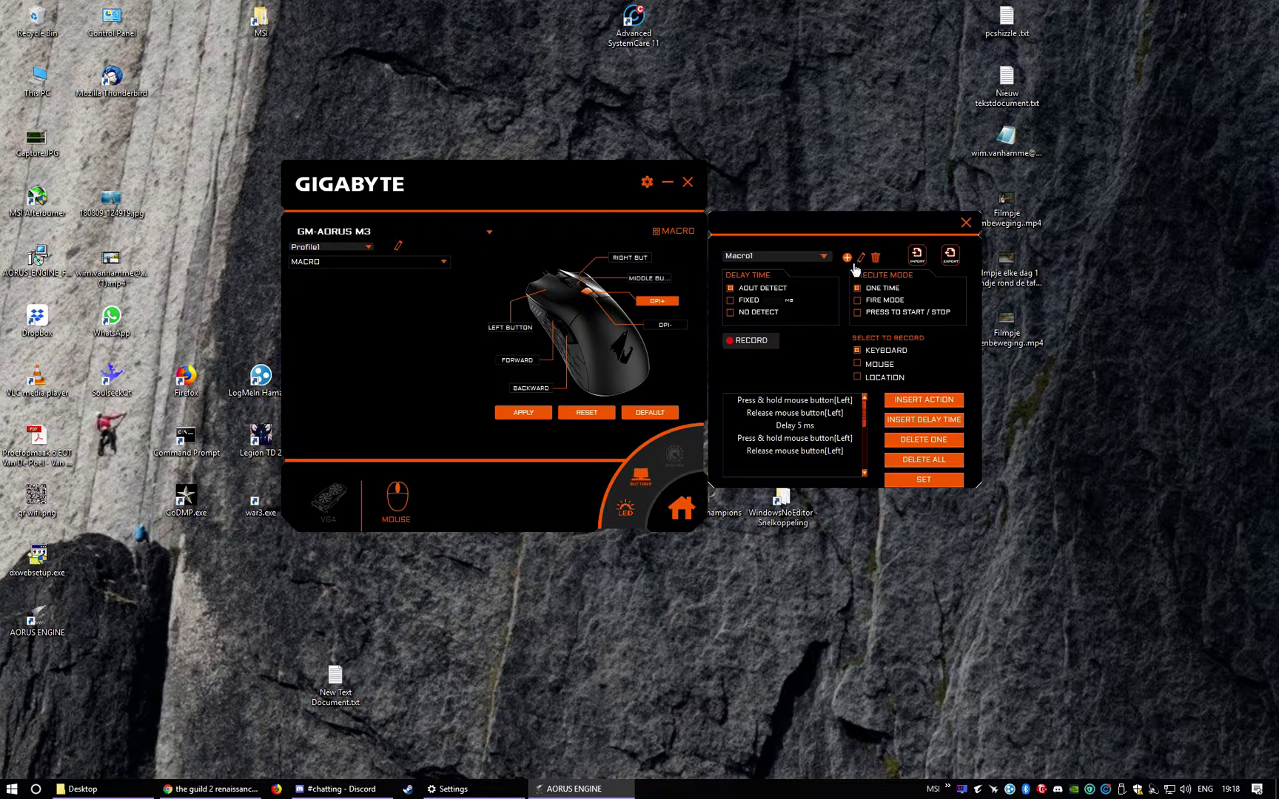
left_click(950, 256)
Step: Save Macro1 as rapidfire.dat, acknowledge the export success, and set the macro
left_click(437, 284)
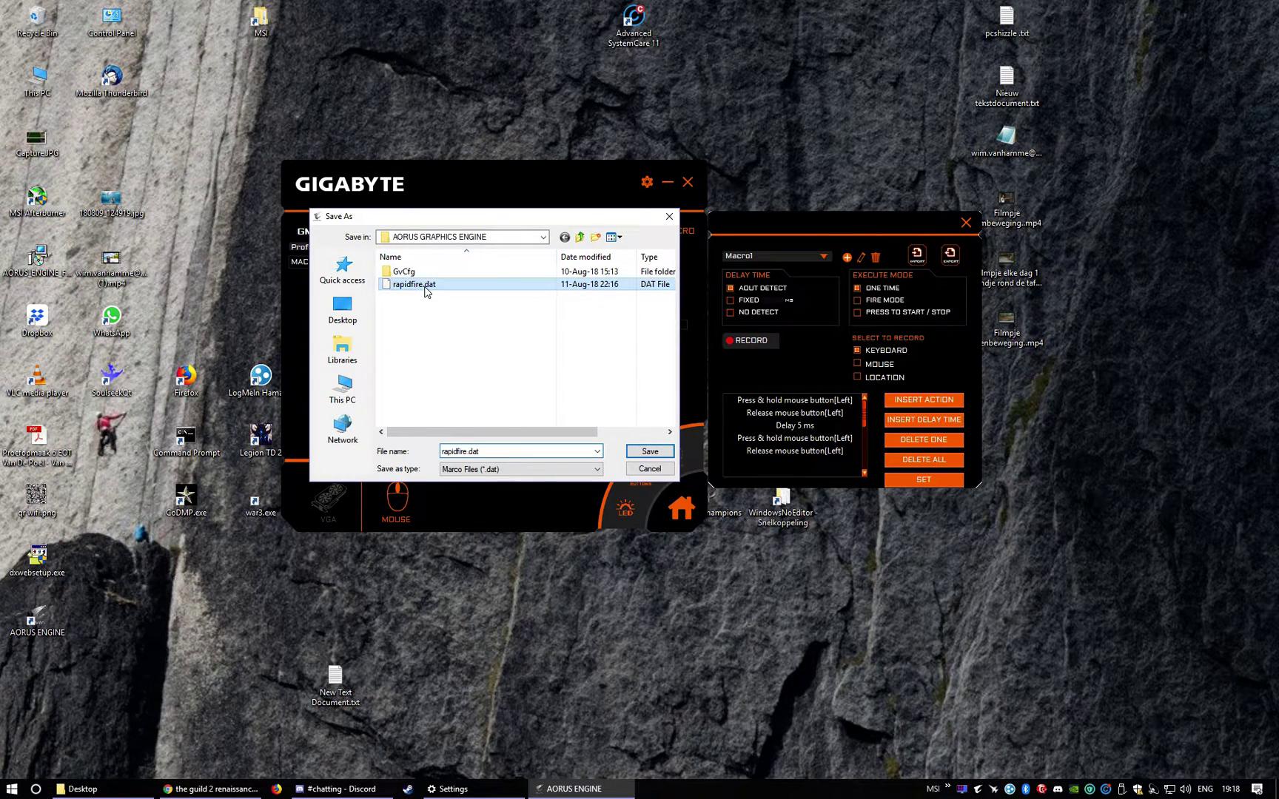
left_click(652, 450)
left_click(857, 388)
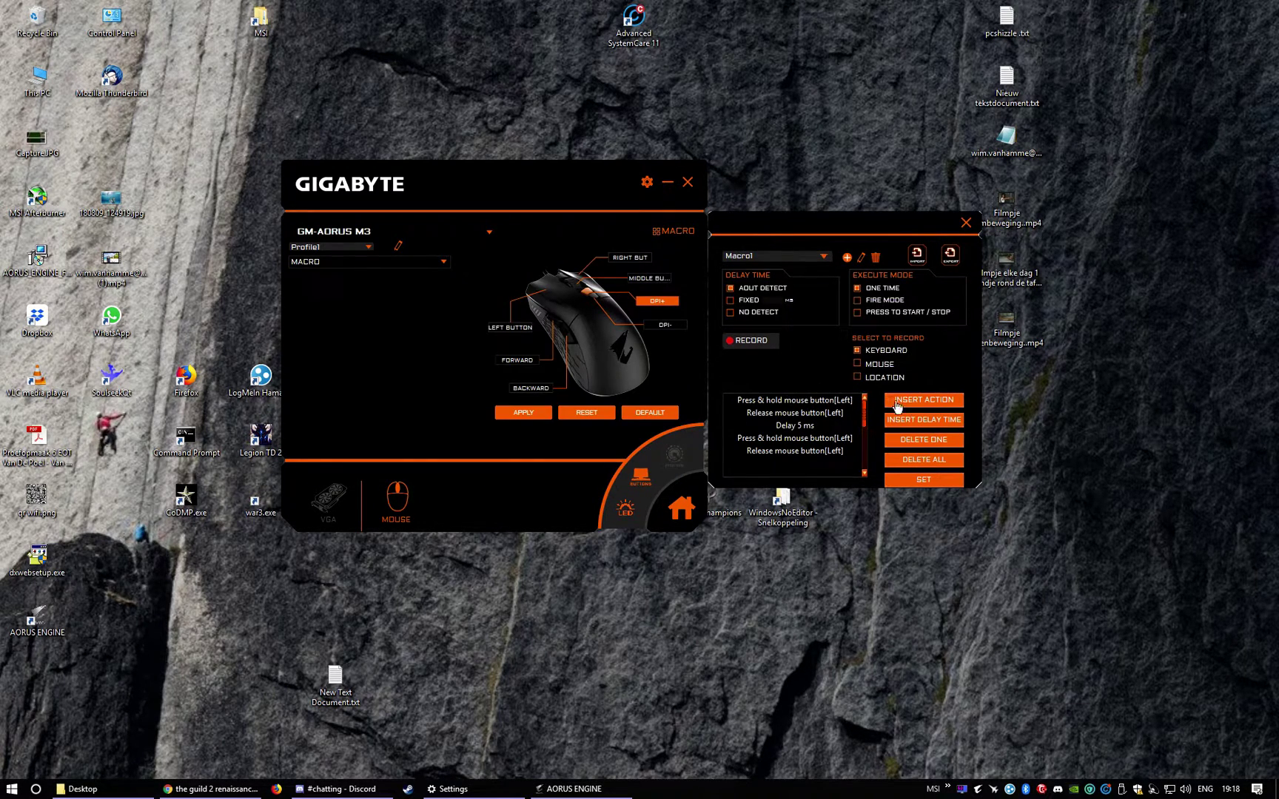
left_click(919, 482)
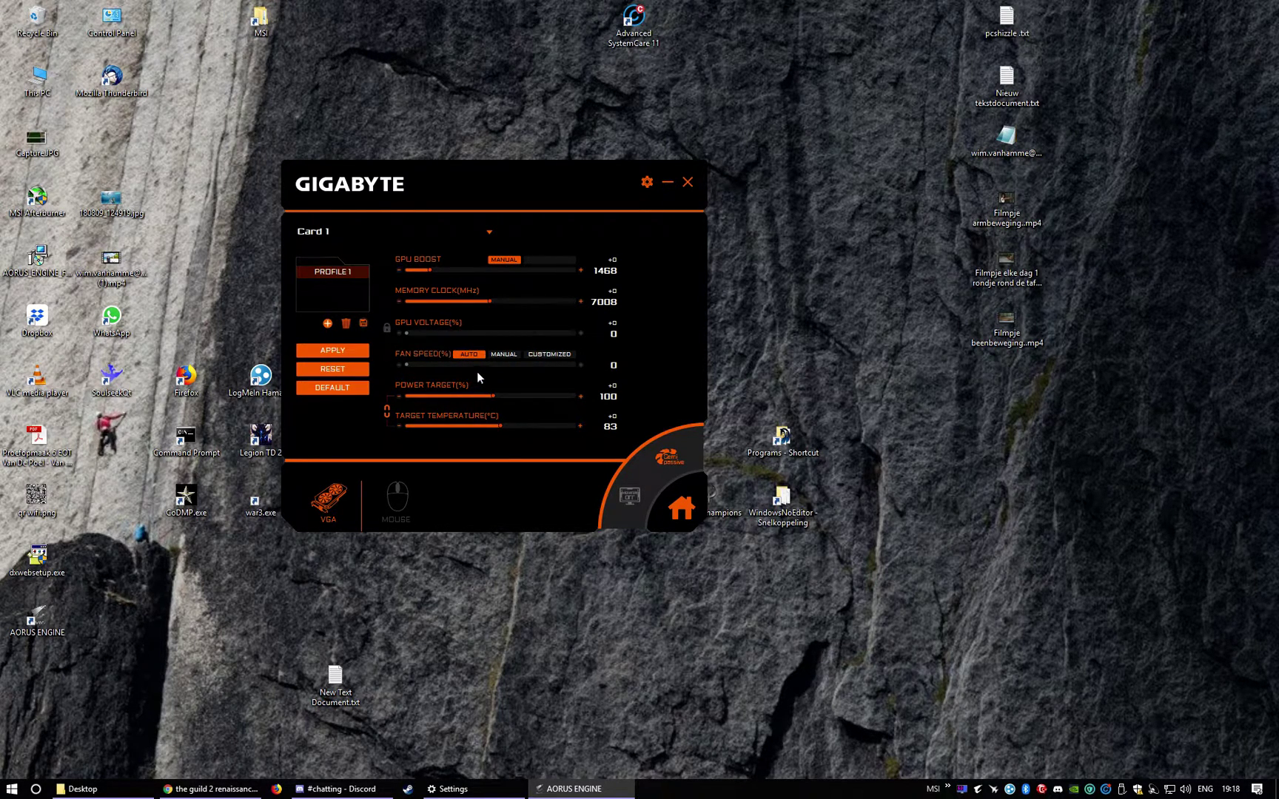
Step: Set the mouse's DPI+ button to MACRO, apply past the empty-script warning, and reopen the macro editor
left_click(398, 510)
left_click(641, 478)
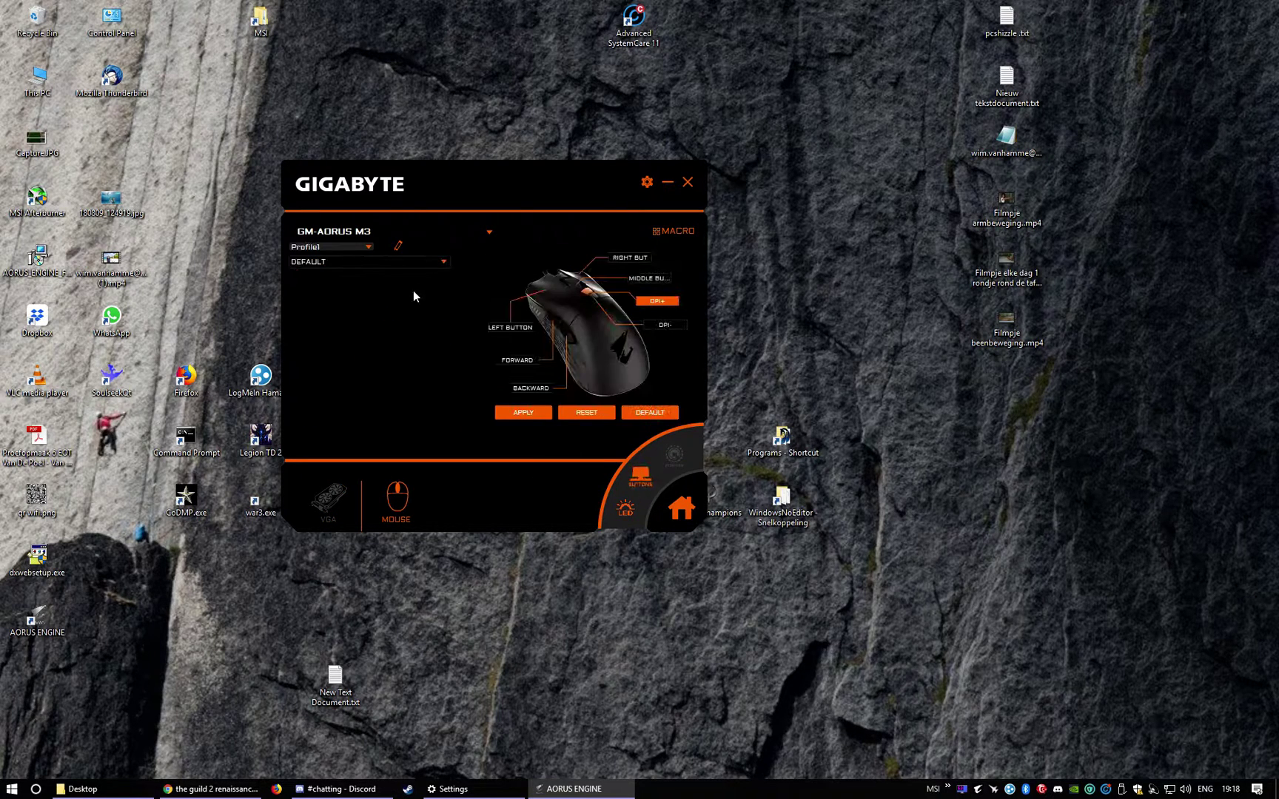
left_click(409, 262)
left_click(308, 294)
left_click(523, 412)
left_click(544, 380)
left_click(670, 231)
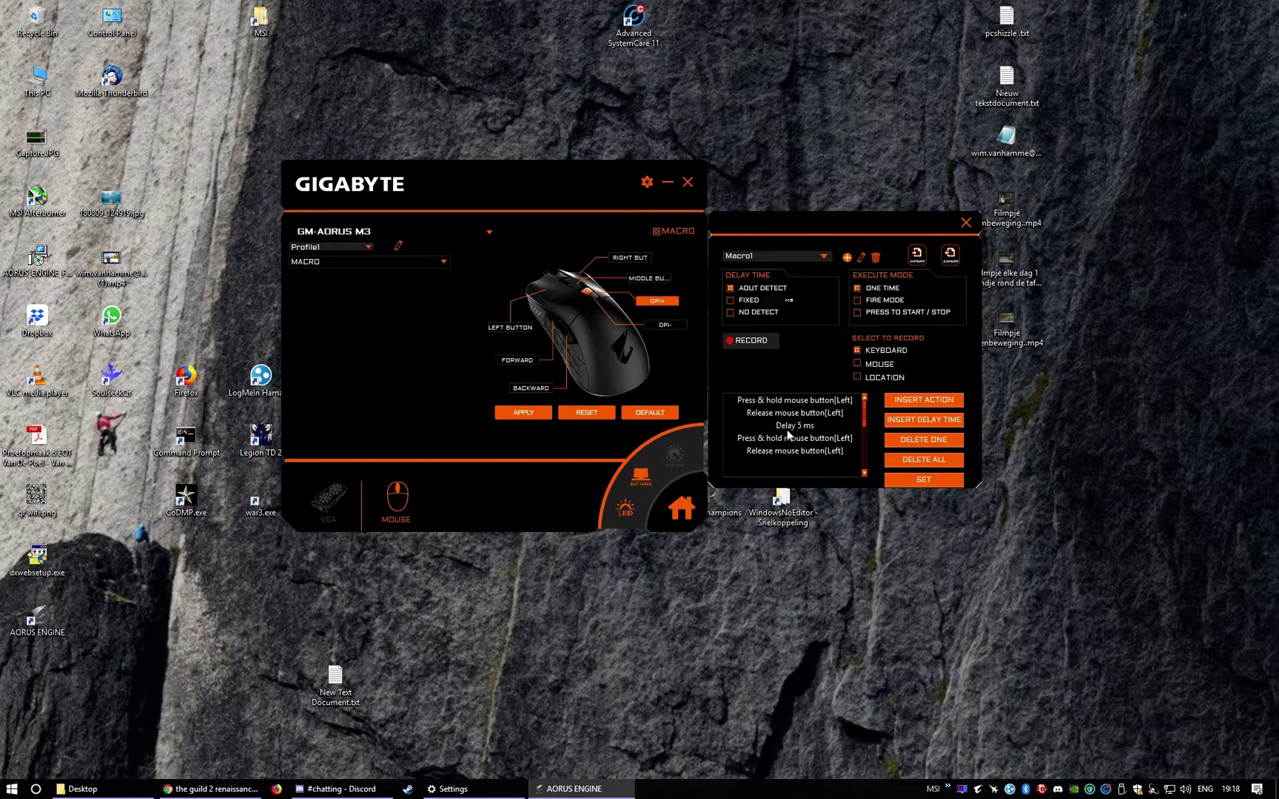
mouse_move(864, 419)
left_mouse_down()
mouse_move(868, 453)
mouse_move(846, 384)
left_mouse_up()
Step: Switch the GM-AORUS M3 to the Rapid Fire profile
left_click(404, 261)
left_click(354, 248)
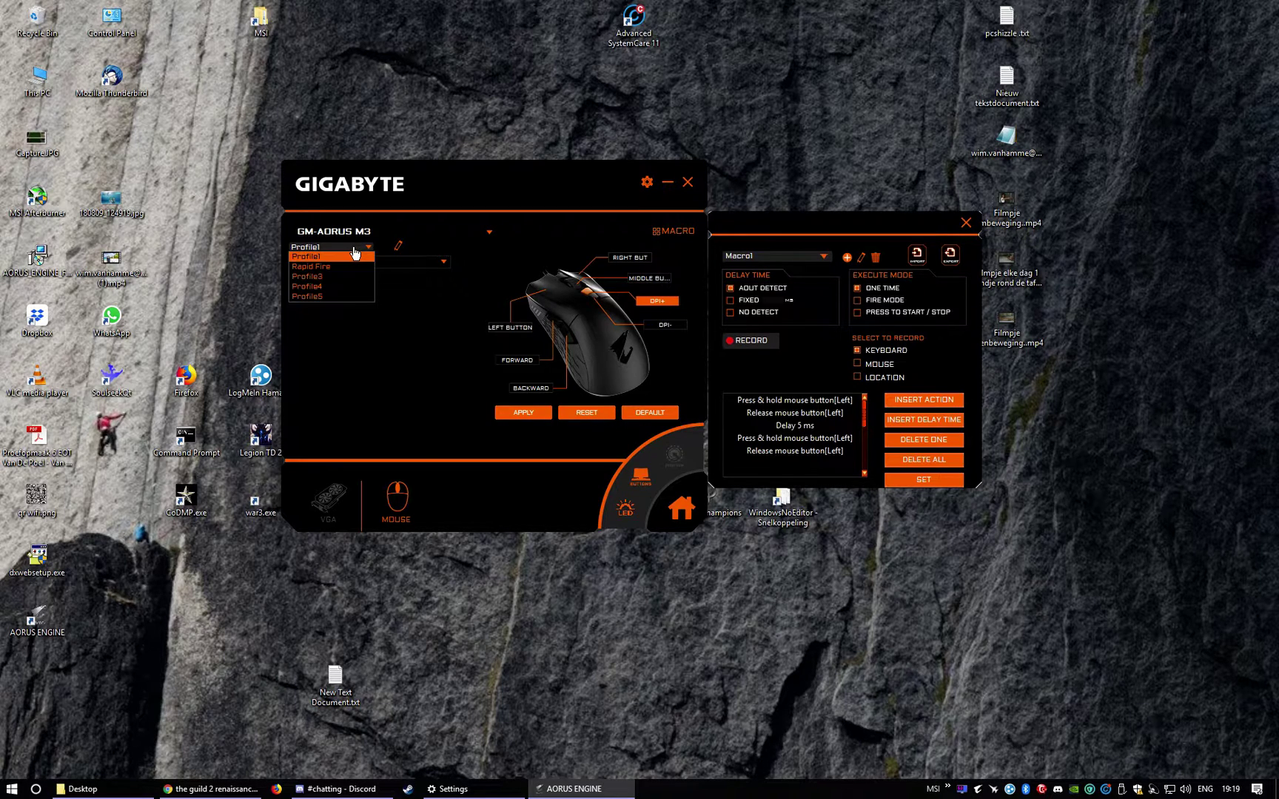
left_click(353, 250)
Step: Make the button a MACRO, apply it, dismiss the confirmation, and set the macro
left_click(327, 266)
left_click(337, 263)
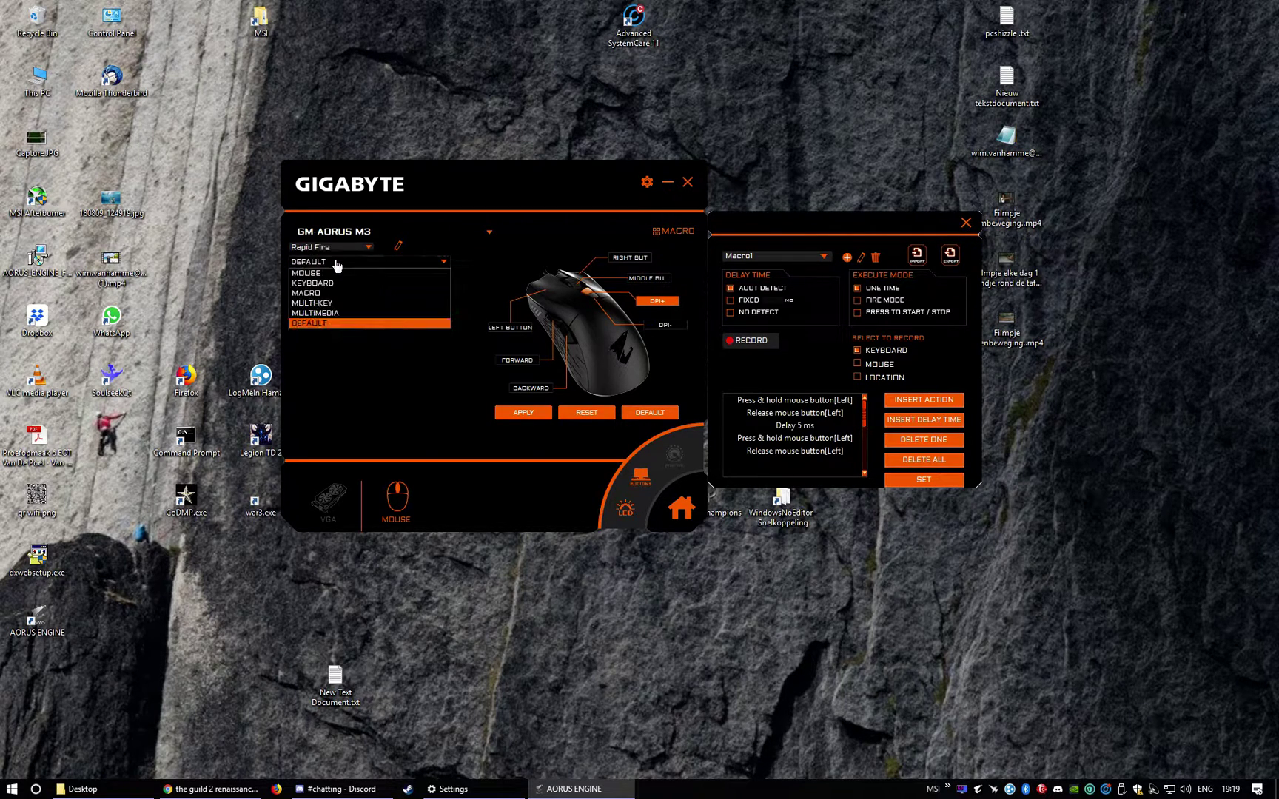
left_click(331, 293)
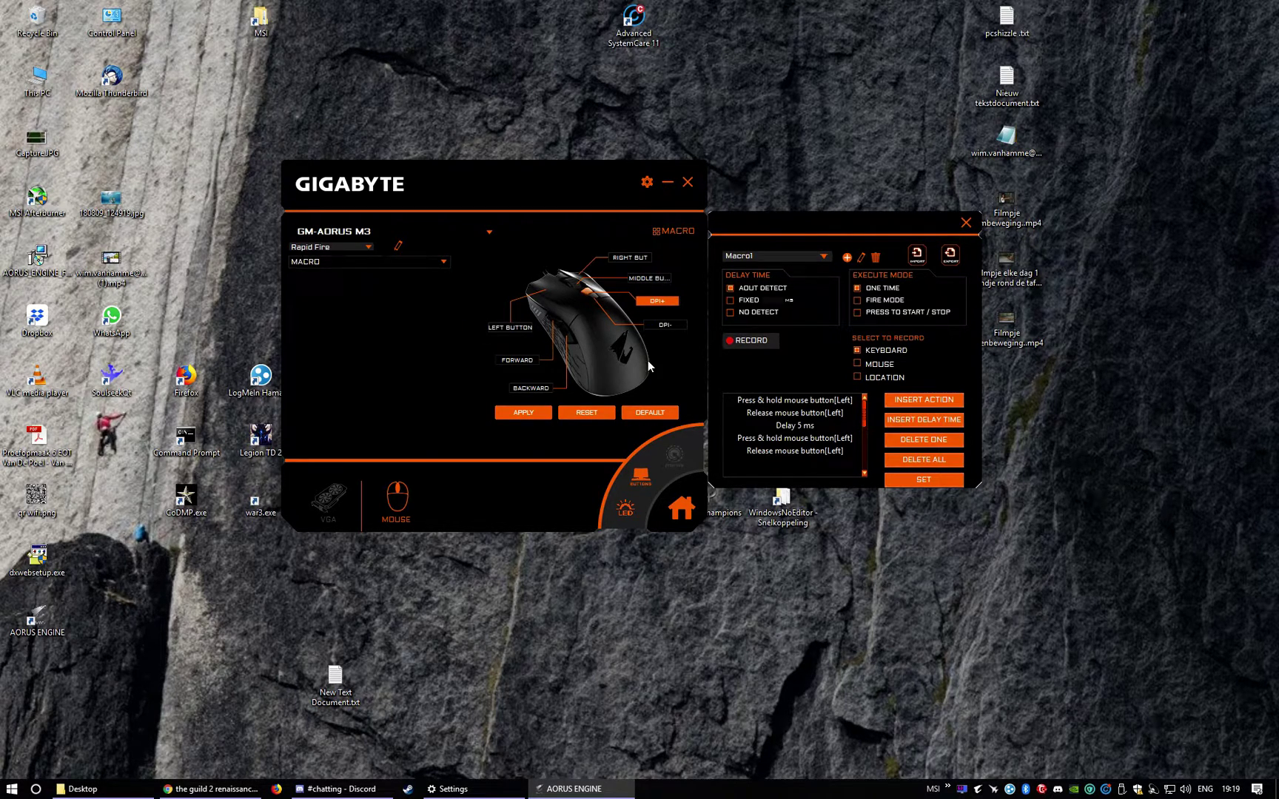
left_click(529, 412)
left_click(544, 385)
left_click(924, 481)
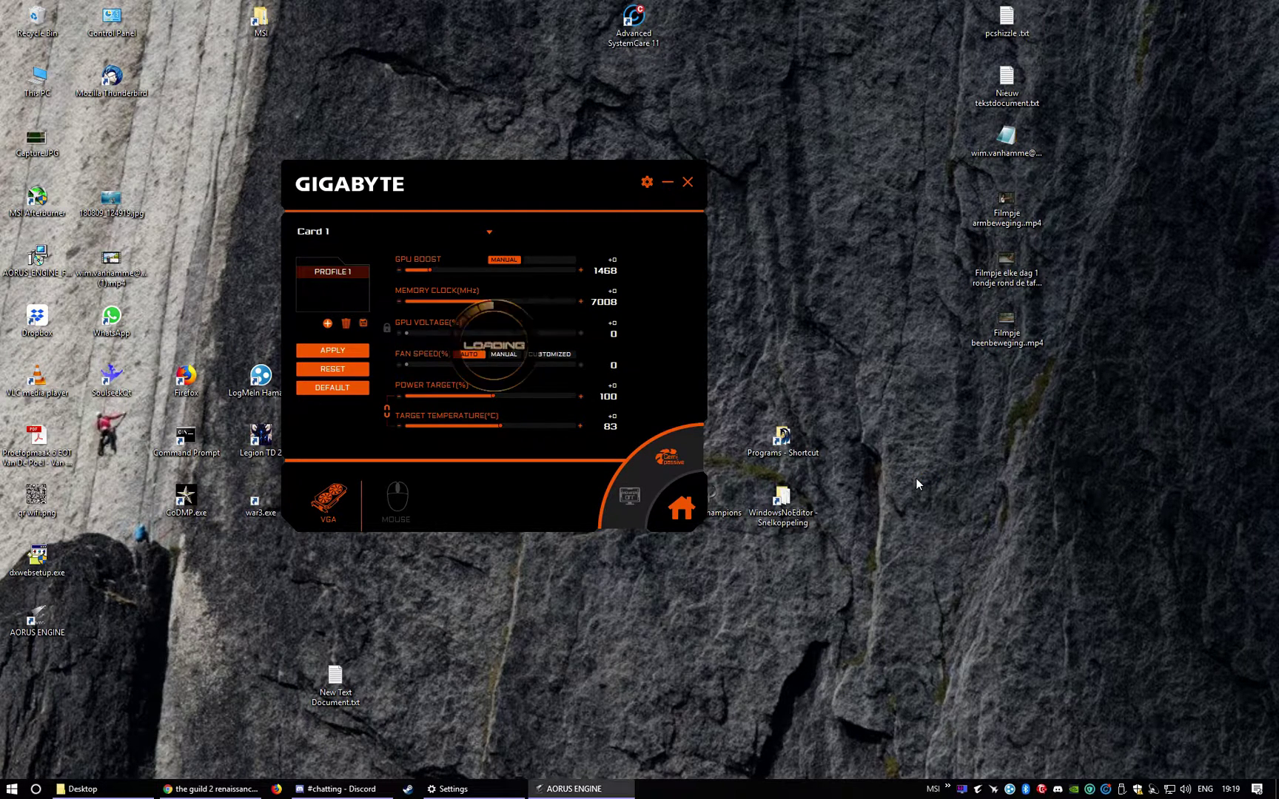
Step: Set Rapid Fire's DPI+ button to MACRO, apply past the empty-script warning, and reopen the editor
left_click(398, 496)
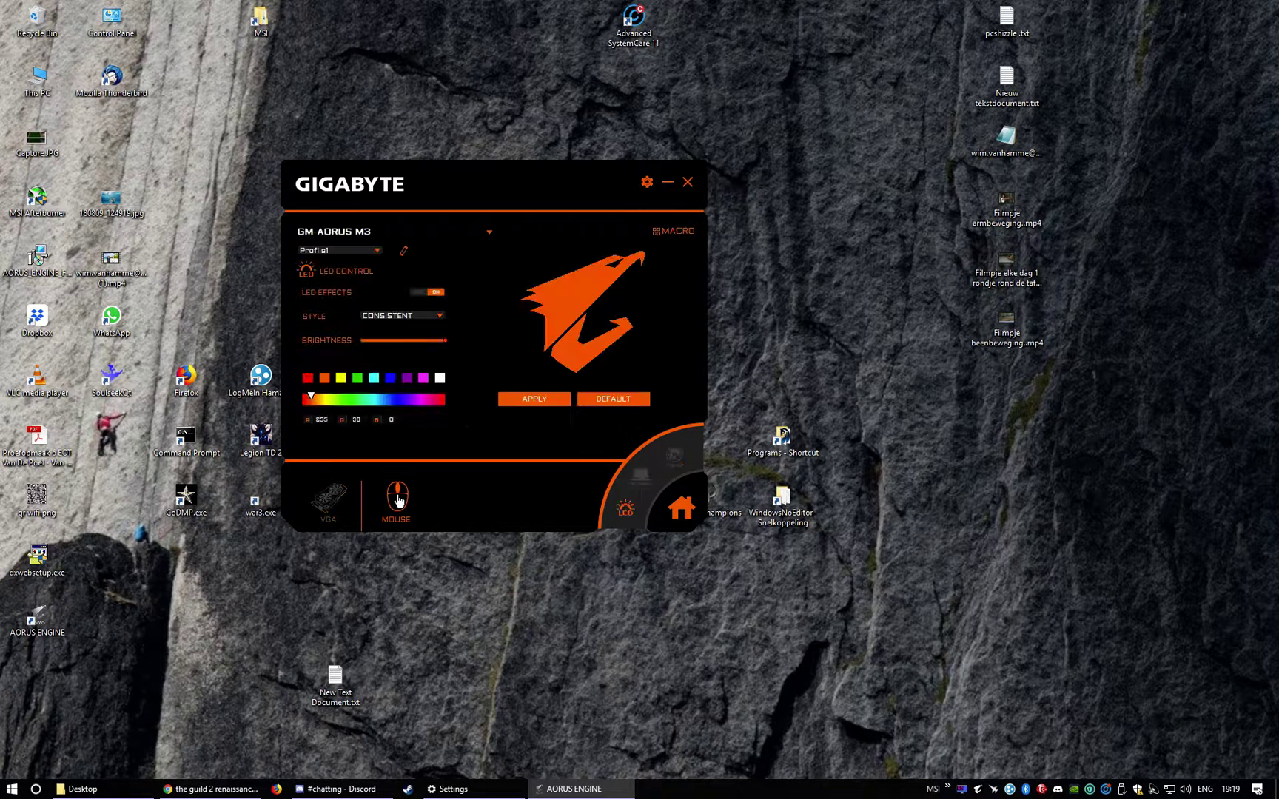
left_click(648, 485)
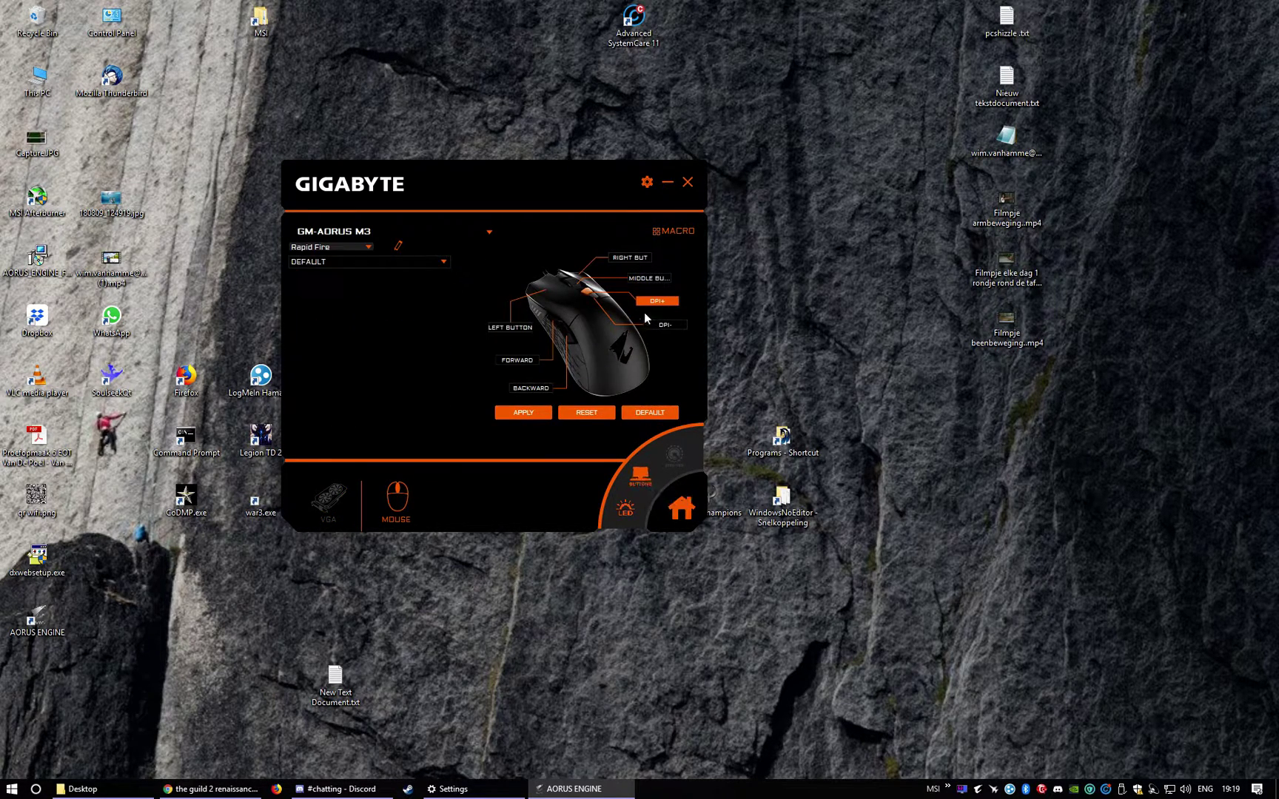
left_click(415, 268)
left_click(376, 302)
left_click(507, 417)
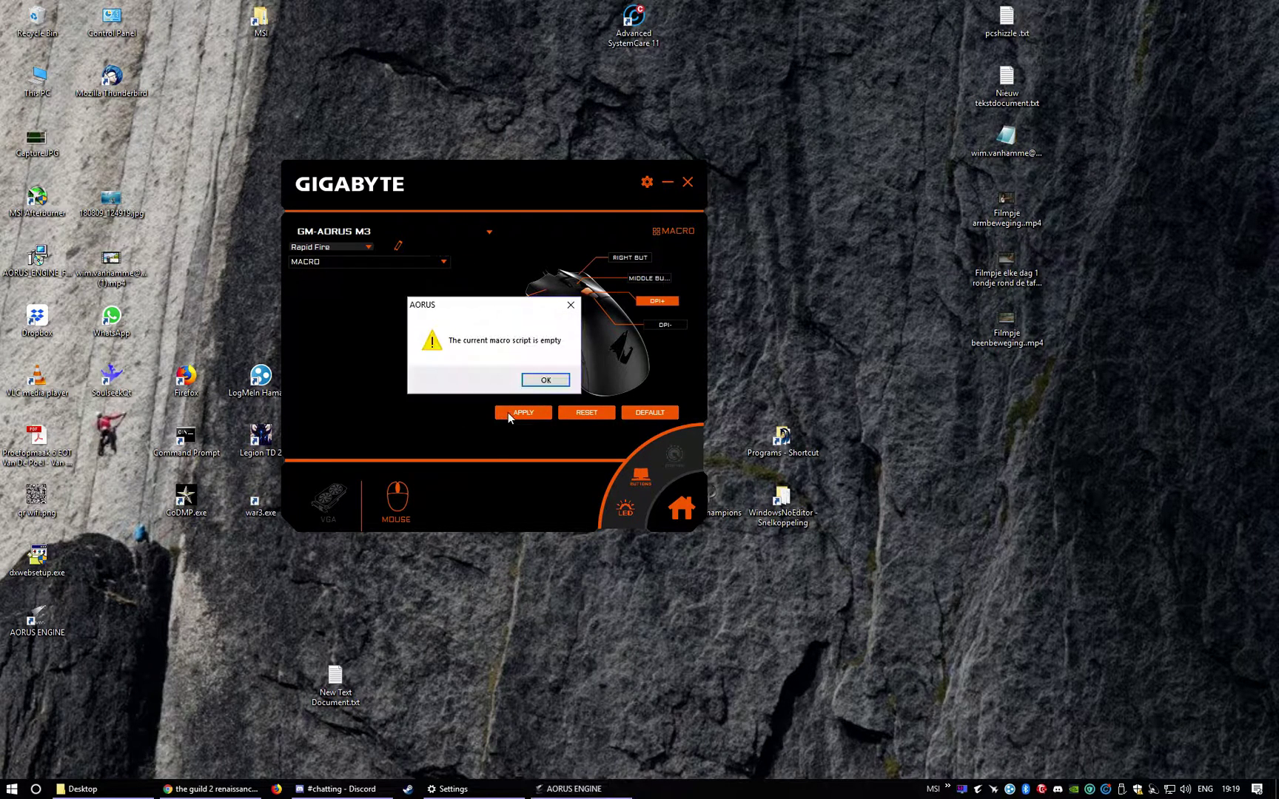
left_click(559, 378)
left_click(684, 234)
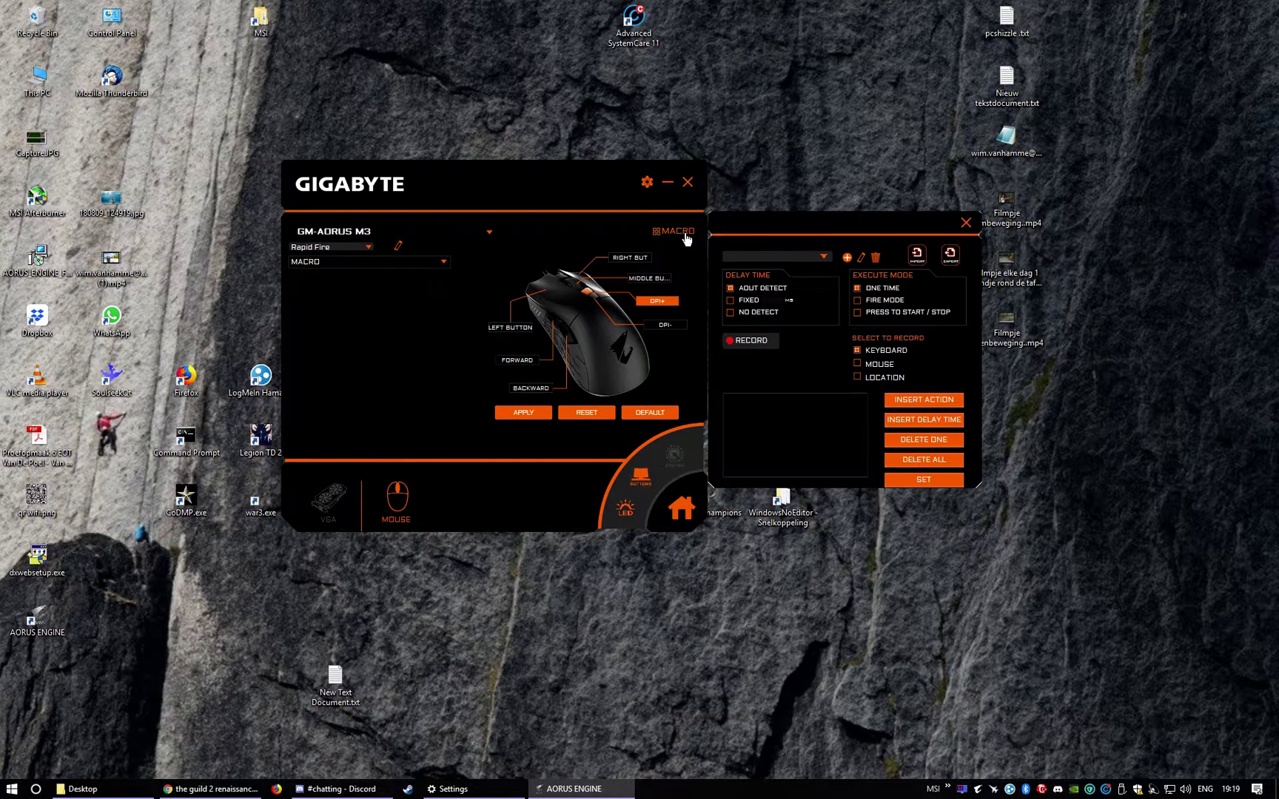